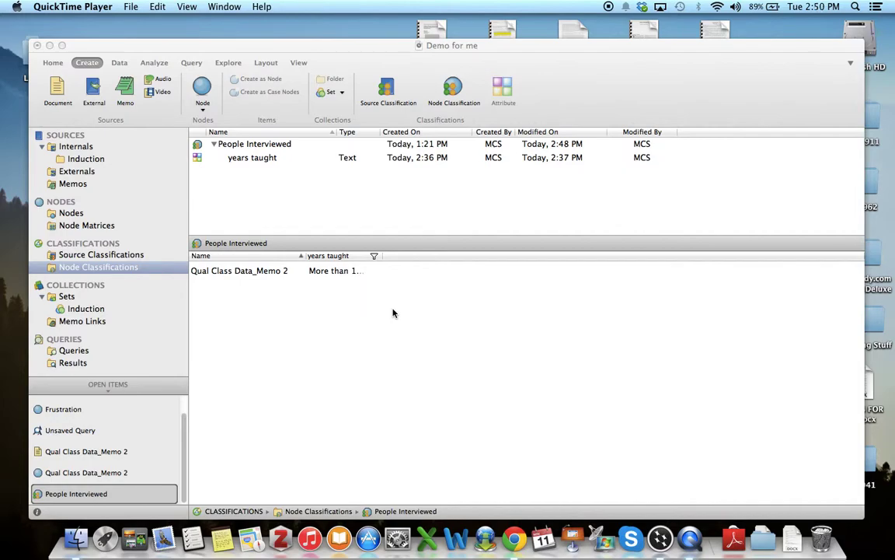
# Show the five documents in the Induction folder under Internals sources.
pyautogui.click(75, 151)
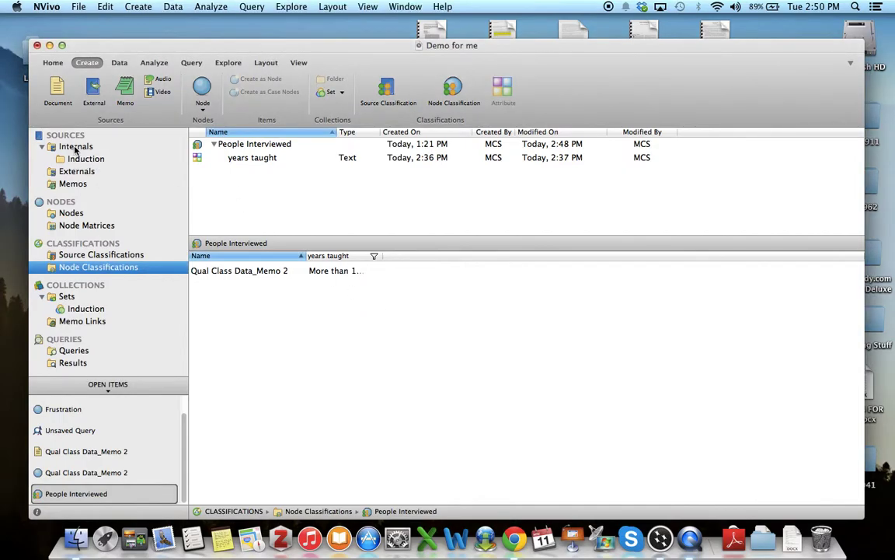
pyautogui.click(75, 149)
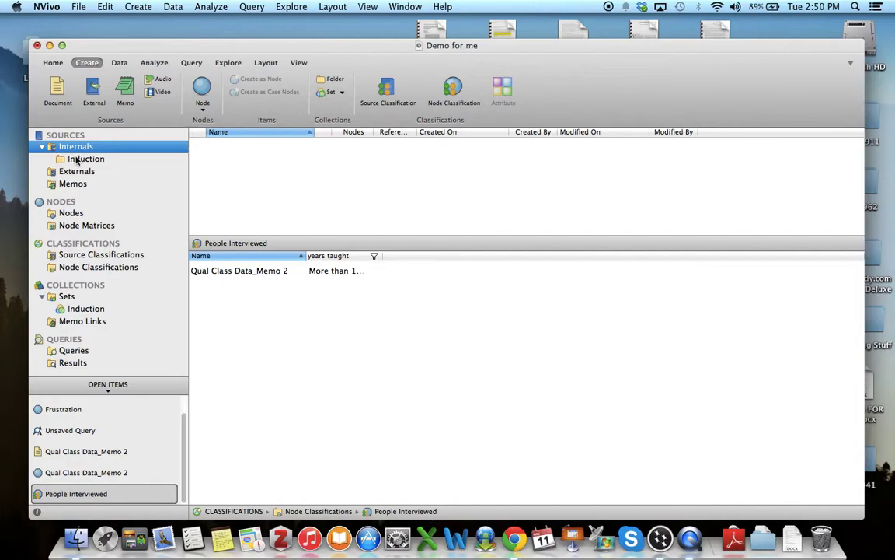
pyautogui.click(76, 160)
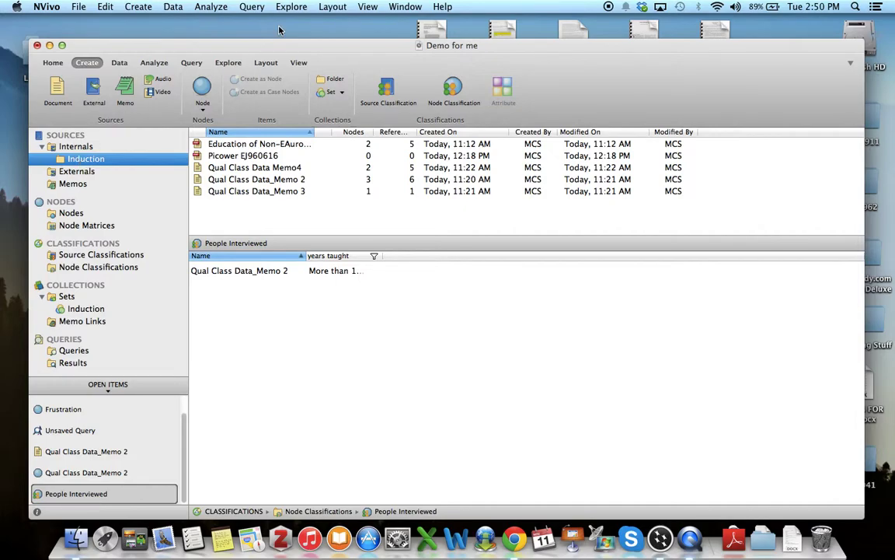
# Create an Untitled node classification with default properties, then select People Interviewed.
pyautogui.click(454, 91)
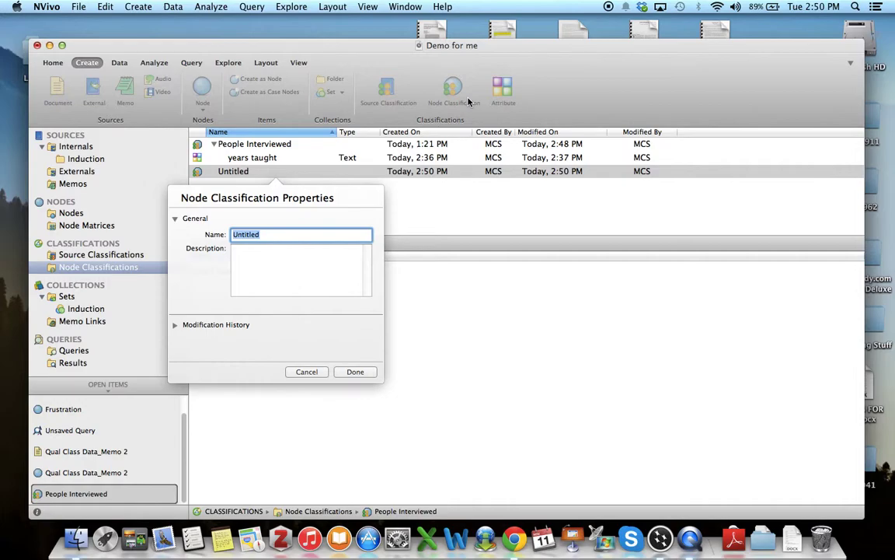
pyautogui.click(354, 373)
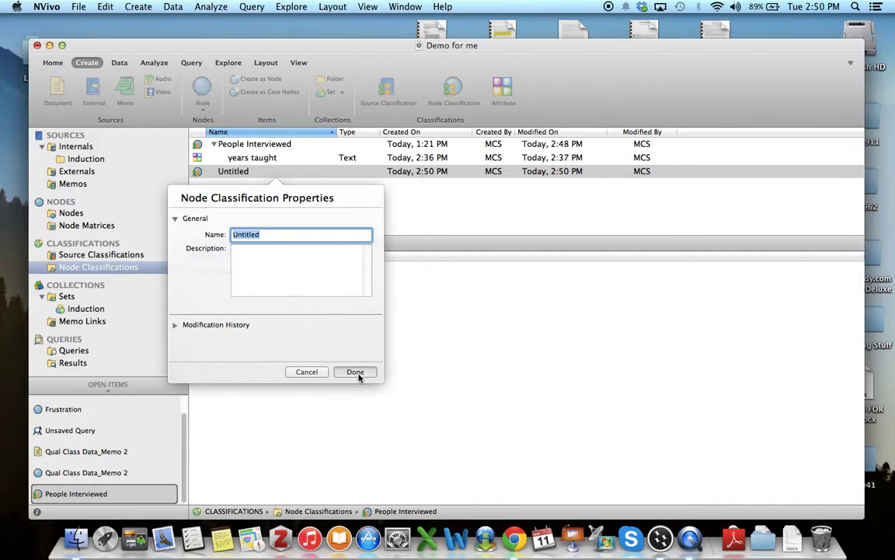
pyautogui.click(266, 145)
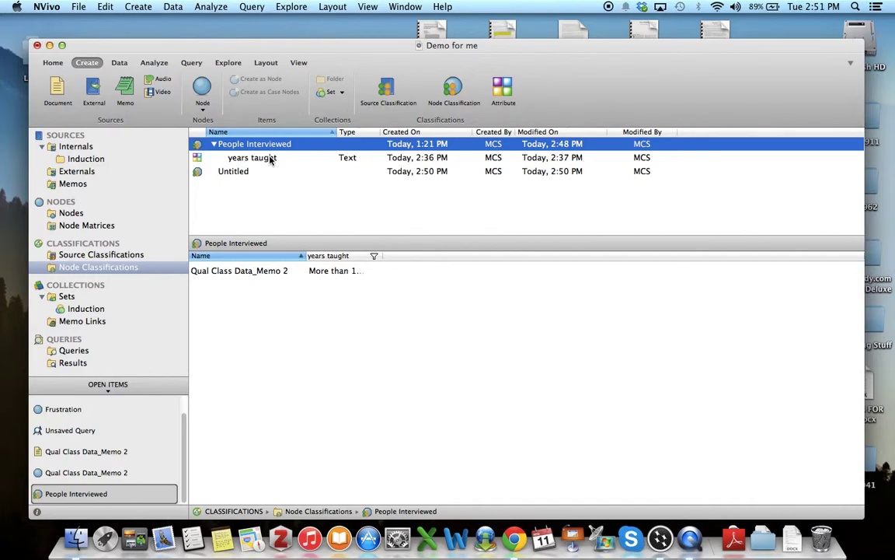
# Add a 'gender' attribute to People Interviewed with values female, male and does not specify.
pyautogui.click(503, 91)
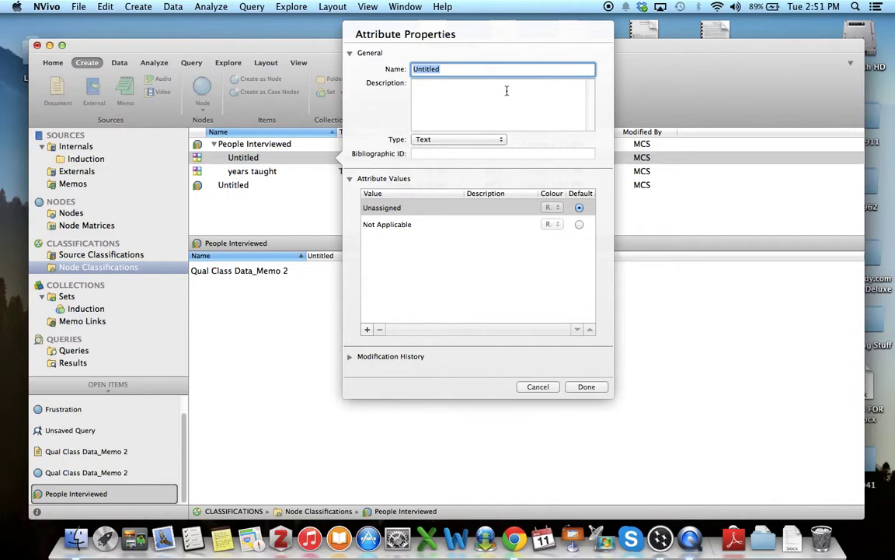
pyautogui.write('gener')
pyautogui.press('BackSpace')
pyautogui.press('BackSpace')
pyautogui.write('der')
pyautogui.click(367, 330)
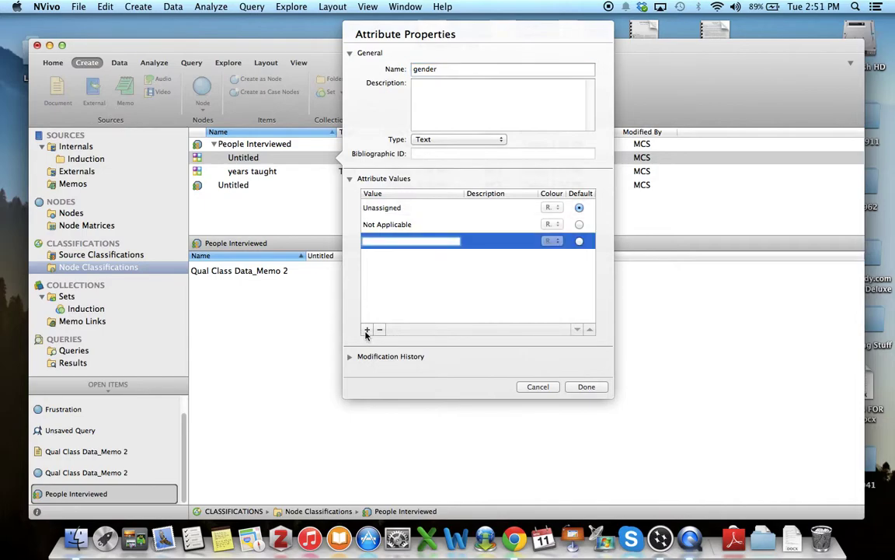
pyautogui.write('female')
pyautogui.click(367, 330)
pyautogui.write('male')
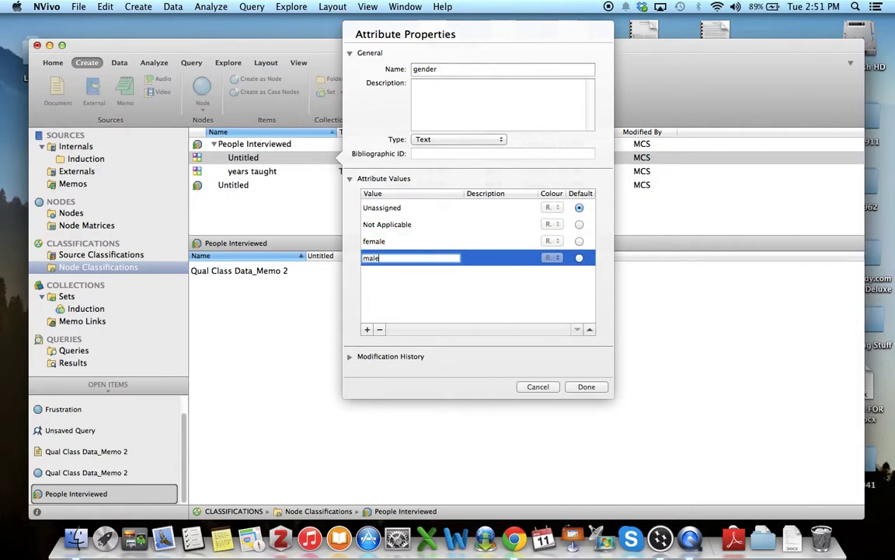
pyautogui.click(389, 311)
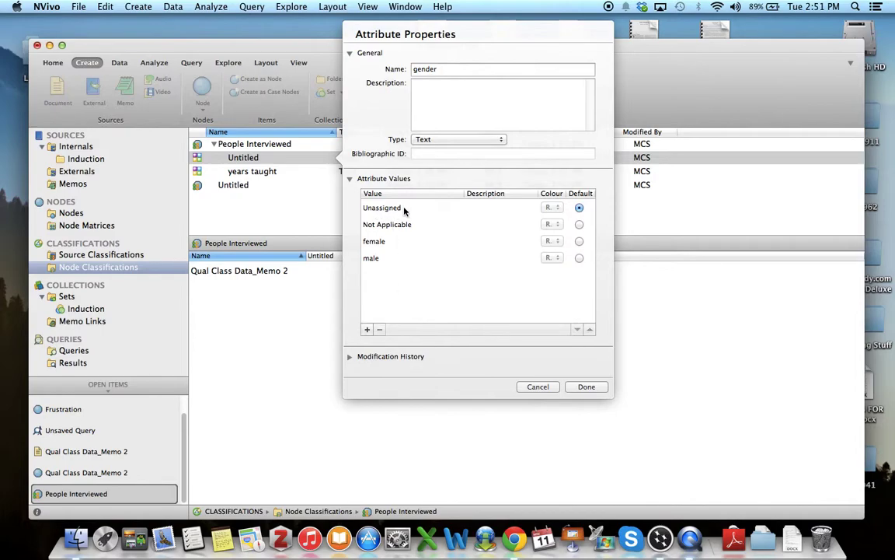
pyautogui.click(367, 330)
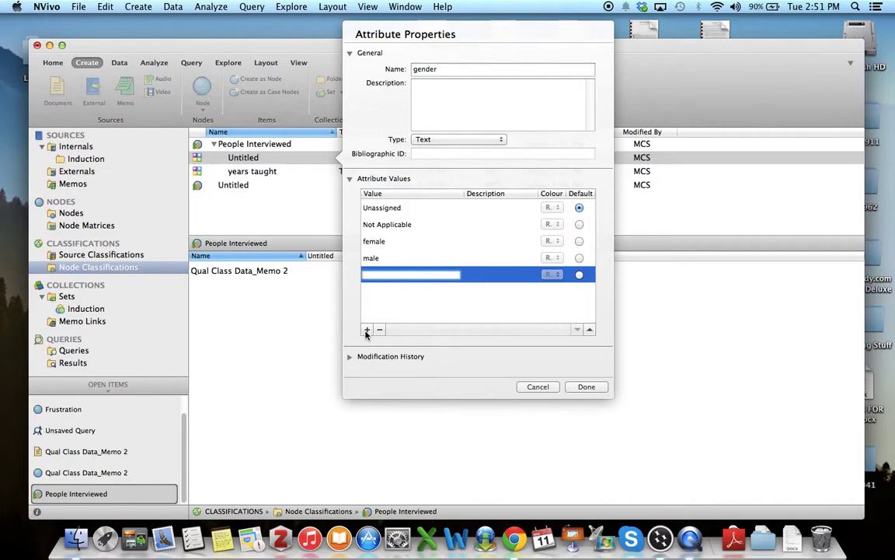
pyautogui.write('does not specify')
pyautogui.click(589, 393)
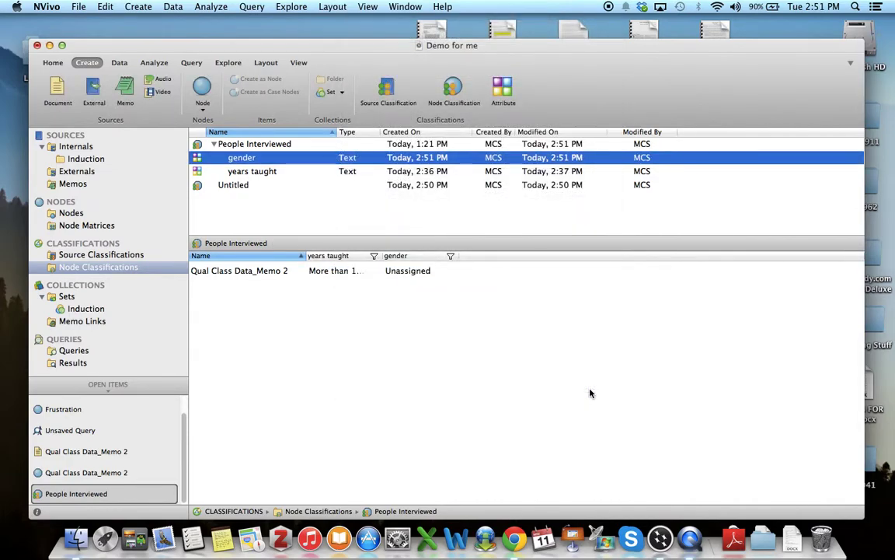
# Add an 'age range' attribute with values 22-26, 27-30 and 31-38.
pyautogui.click(502, 92)
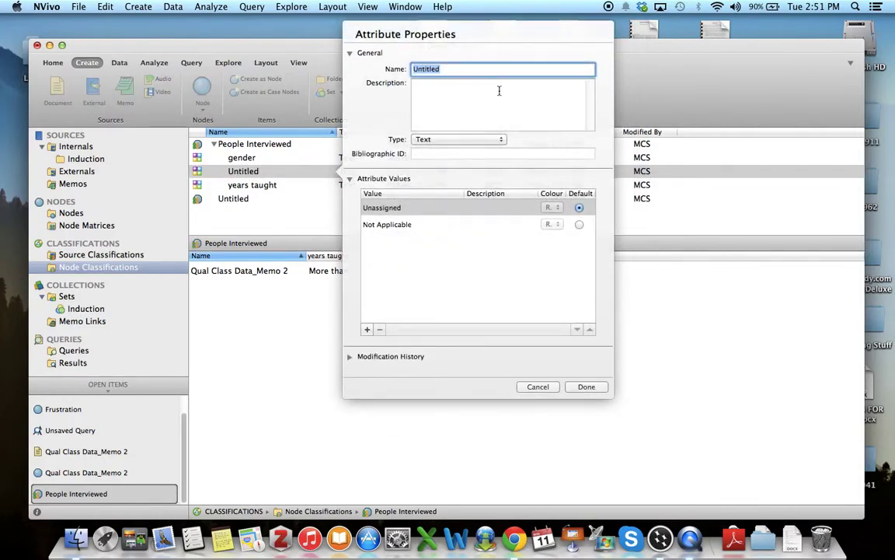
pyautogui.write('age range')
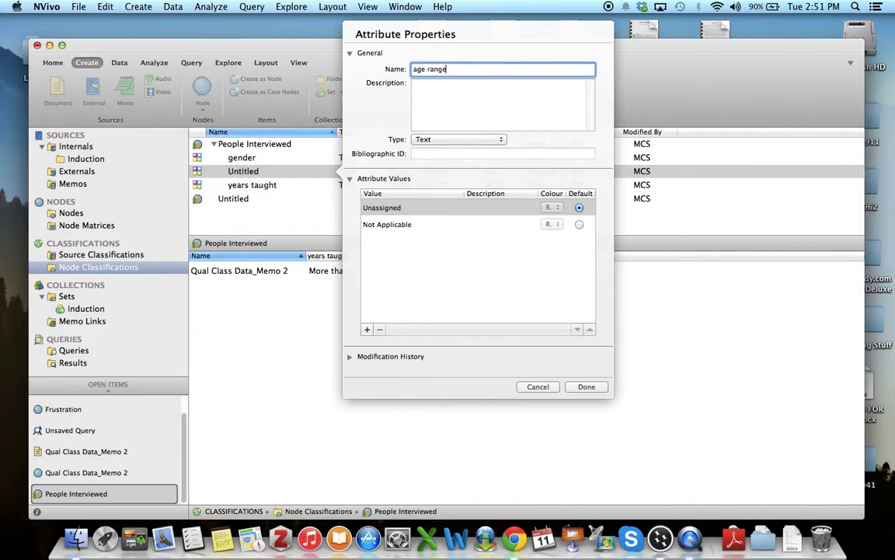
pyautogui.click(367, 329)
pyautogui.write('22-')
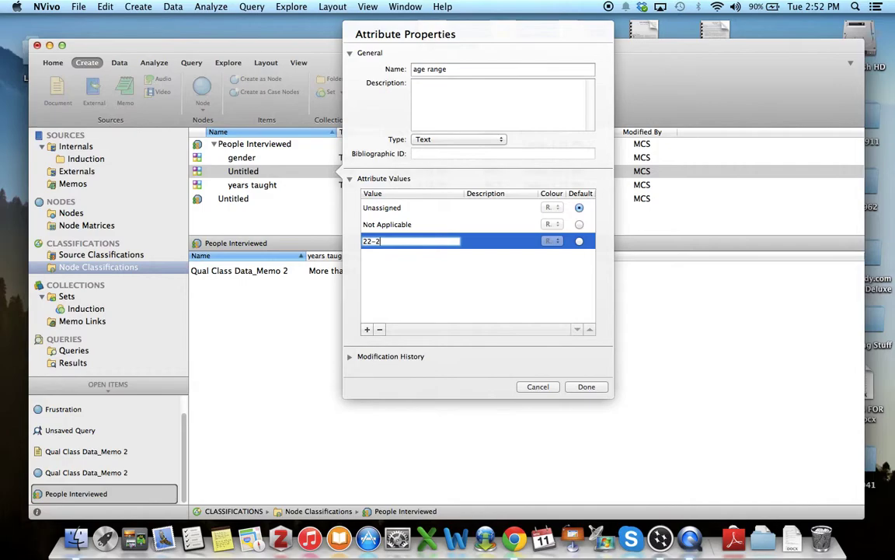
pyautogui.write('26')
pyautogui.click(368, 330)
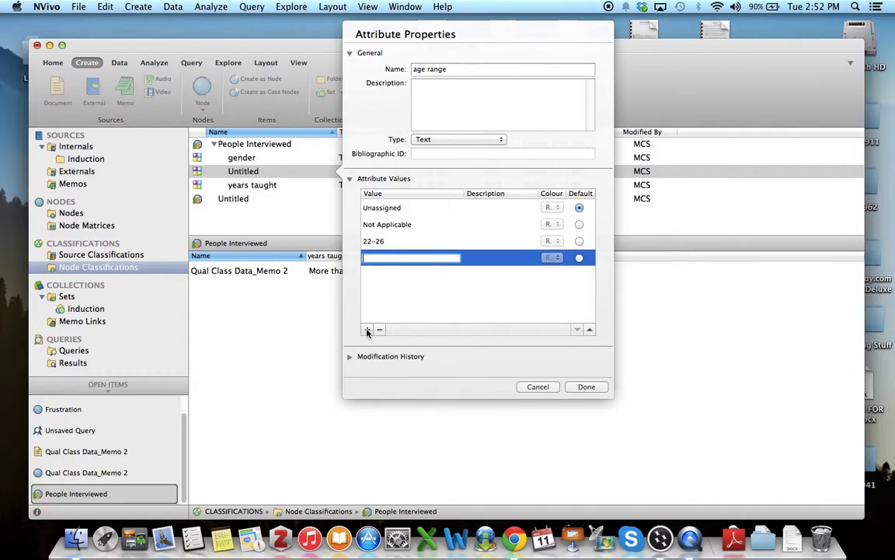
pyautogui.write('27-30')
pyautogui.click(368, 329)
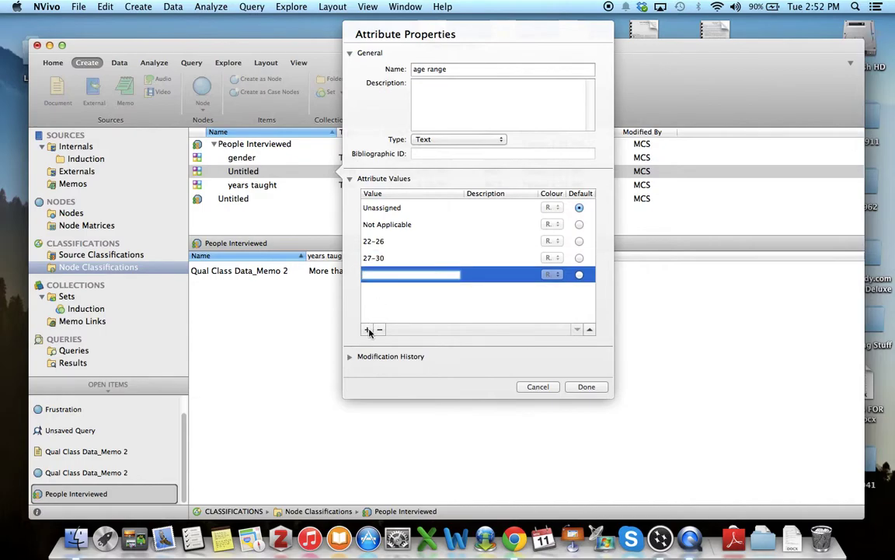
pyautogui.write('31-38')
pyautogui.click(585, 389)
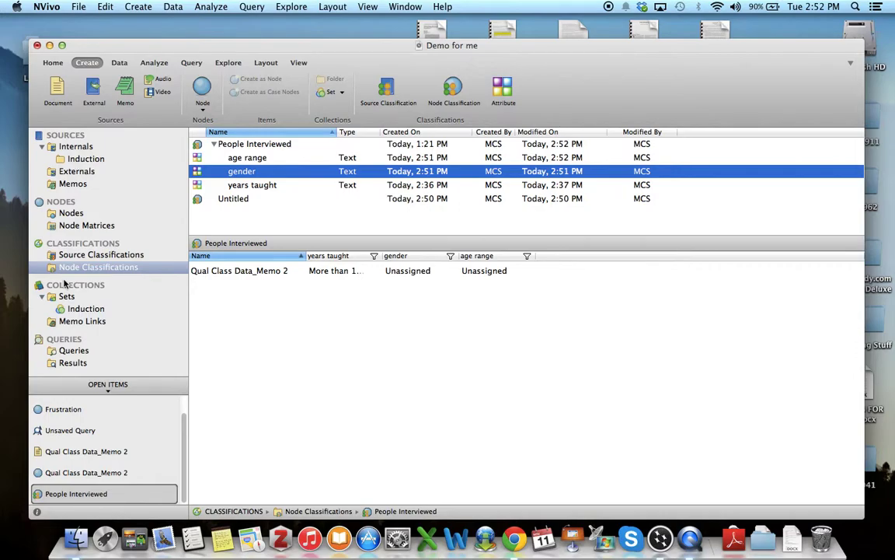
# Create a case node from the Qual Class Data_Memo 3 source and switch to Nodes.
pyautogui.click(78, 159)
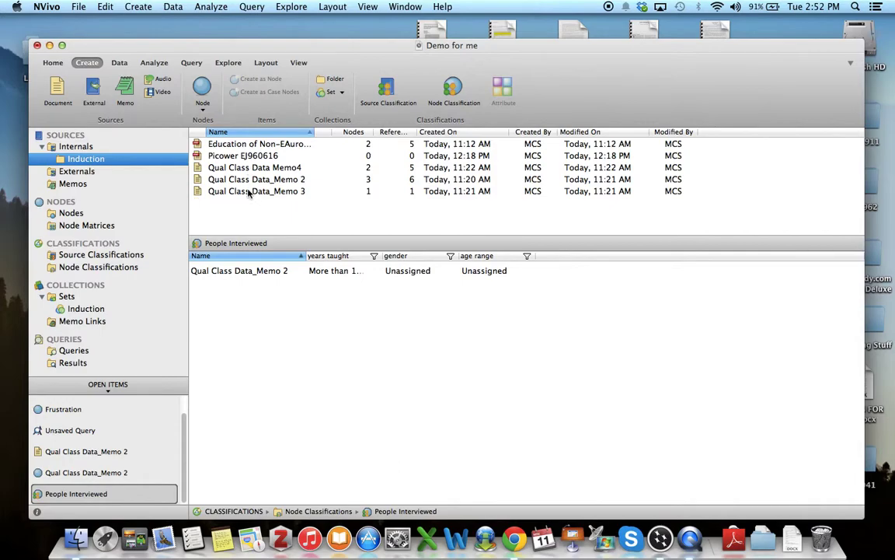
pyautogui.click(248, 193)
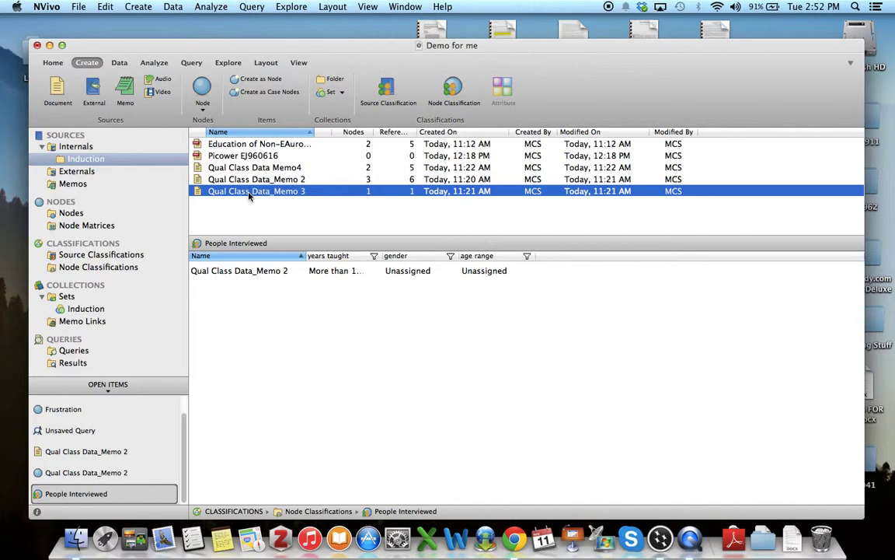
pyautogui.click(291, 96)
pyautogui.click(72, 213)
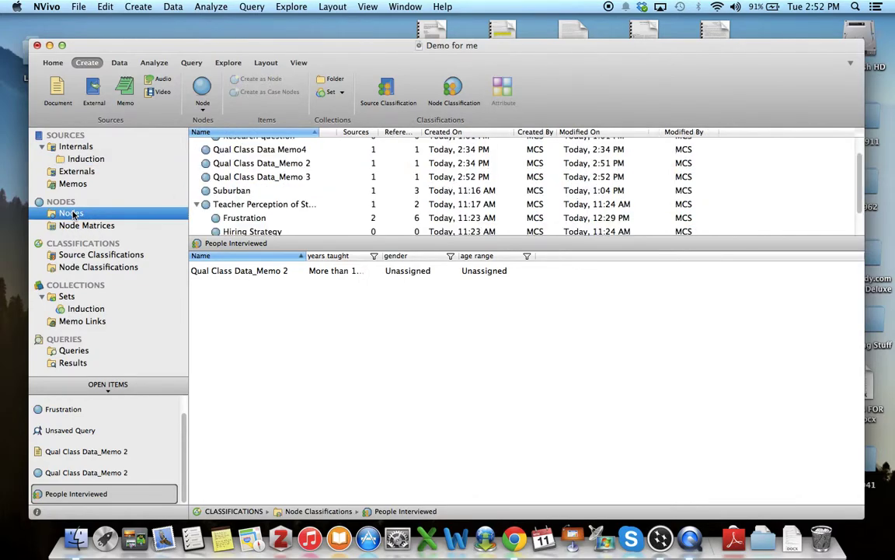
# Classify the Qual Class Data_Memo 3 node as People Interviewed.
pyautogui.click(278, 181)
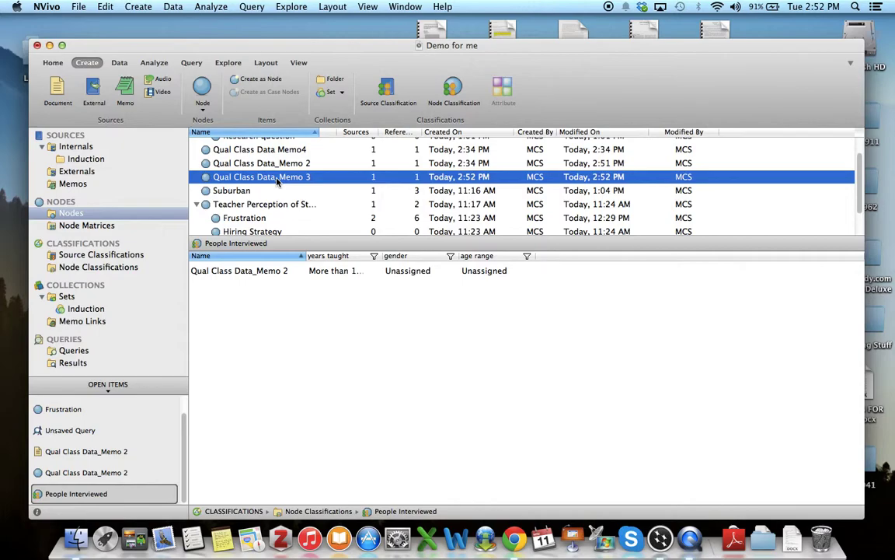
pyautogui.rightClick(277, 181)
pyautogui.moveTo(350, 460)
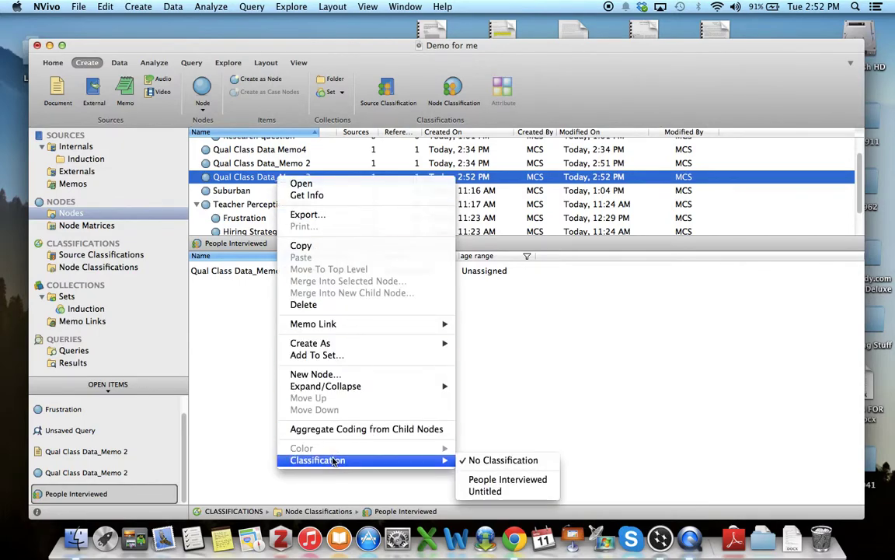
pyautogui.click(507, 480)
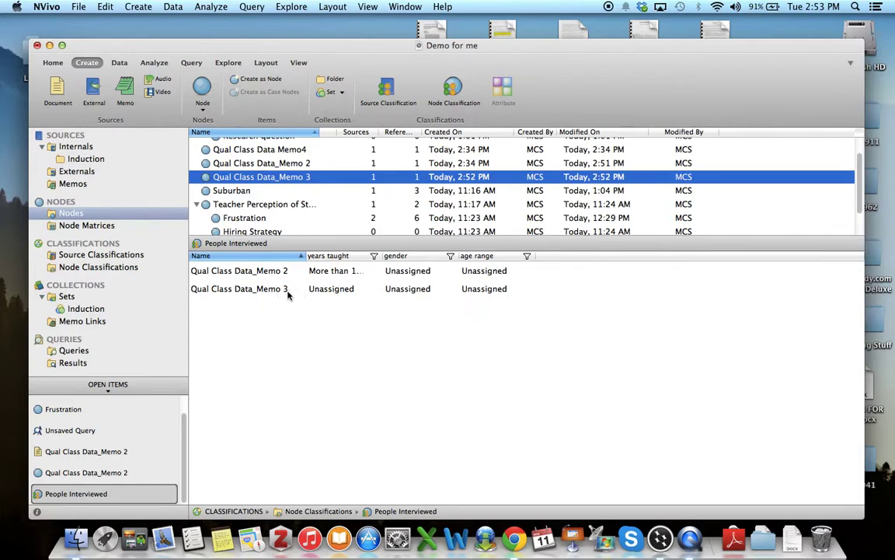
# Set Memo 3's years taught to more than 10 years in the People Interviewed table.
pyautogui.click(322, 290)
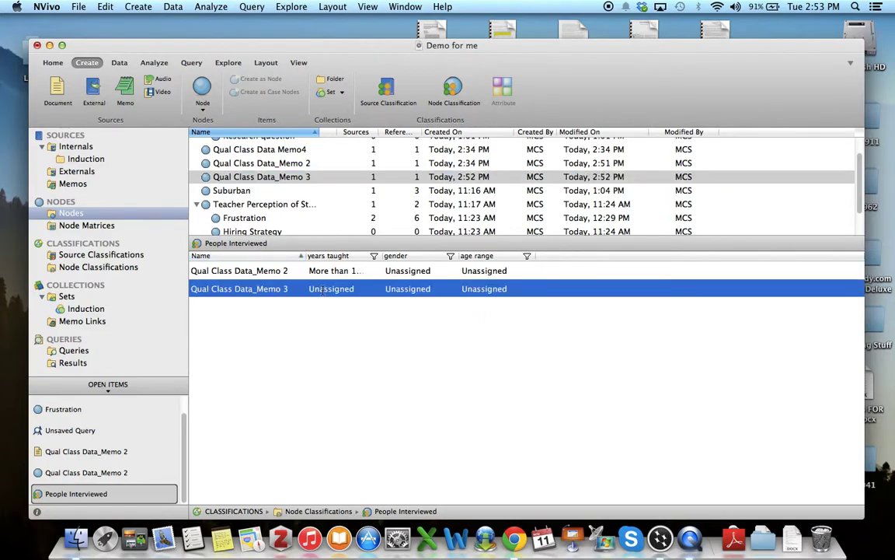
pyautogui.click(349, 323)
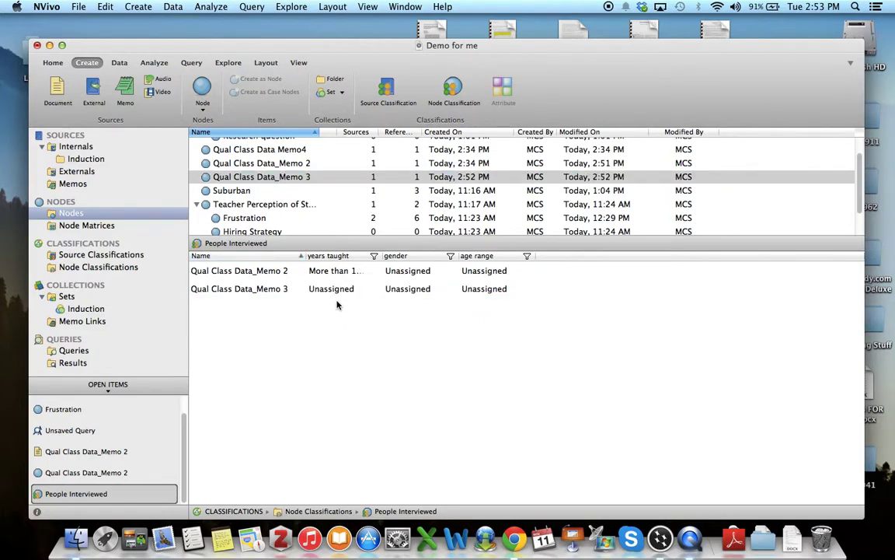
pyautogui.click(347, 288)
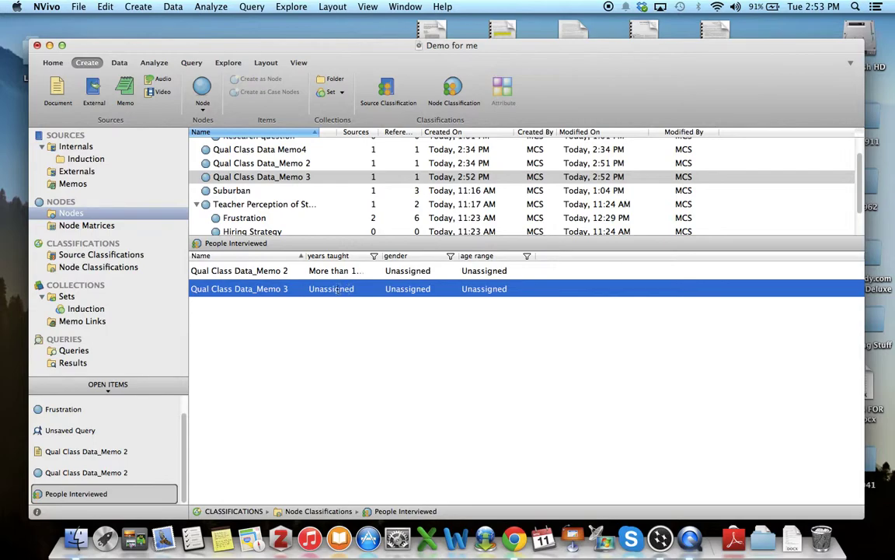
pyautogui.rightClick(333, 289)
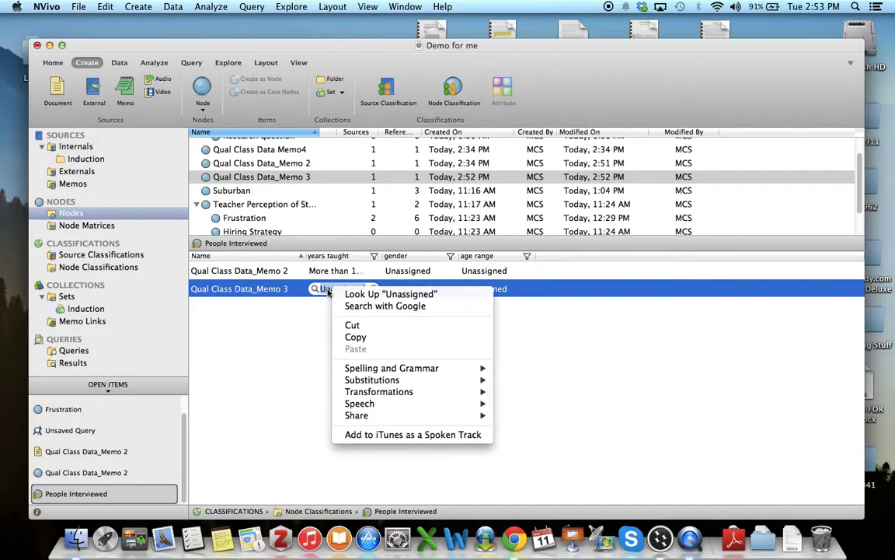
pyautogui.click(329, 291)
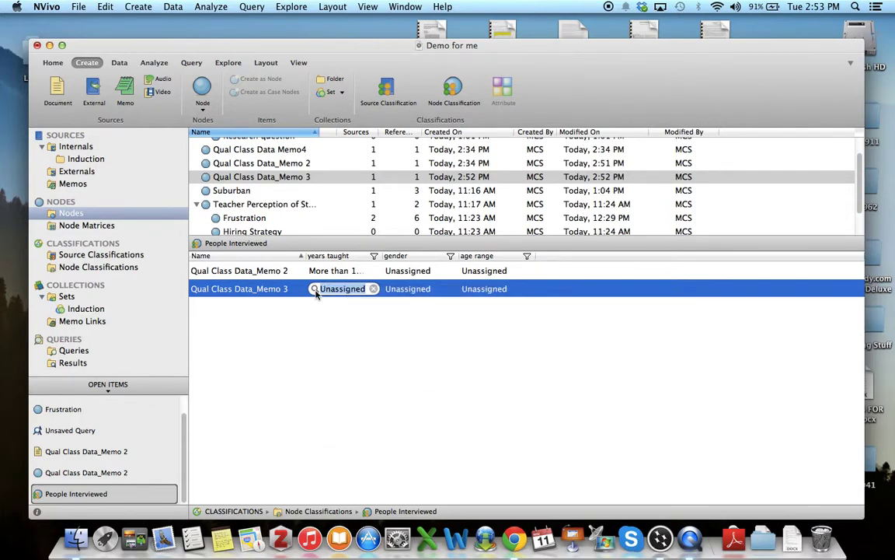
pyautogui.click(315, 289)
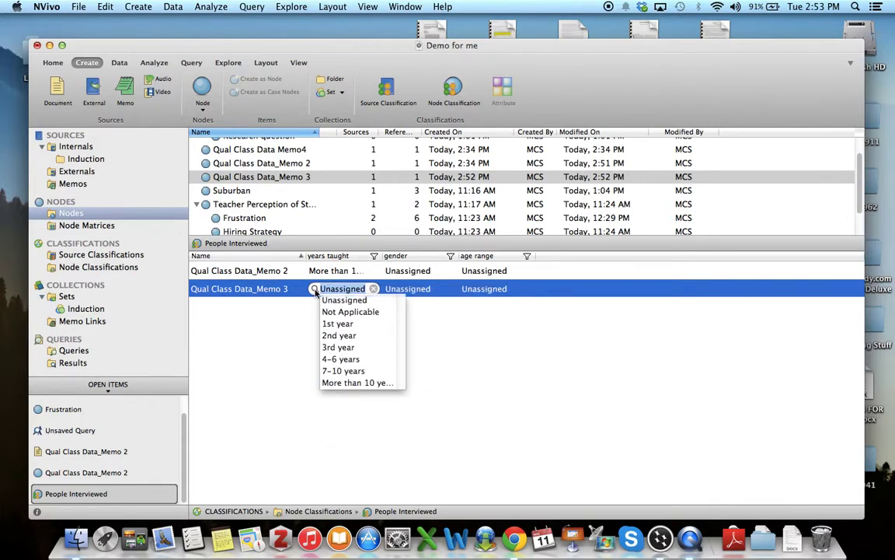
pyautogui.click(336, 383)
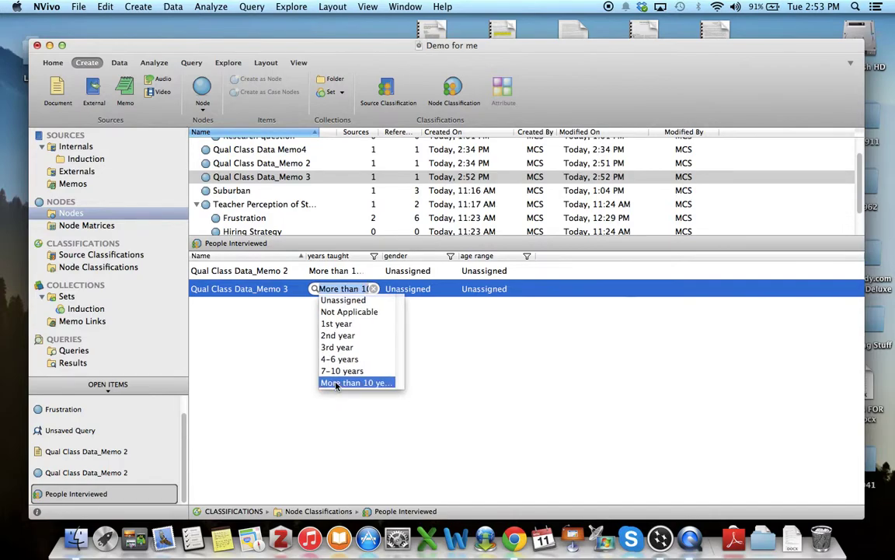
pyautogui.click(399, 290)
# Set Memo 3's gender to male and age range to 31-38.
pyautogui.click(399, 290)
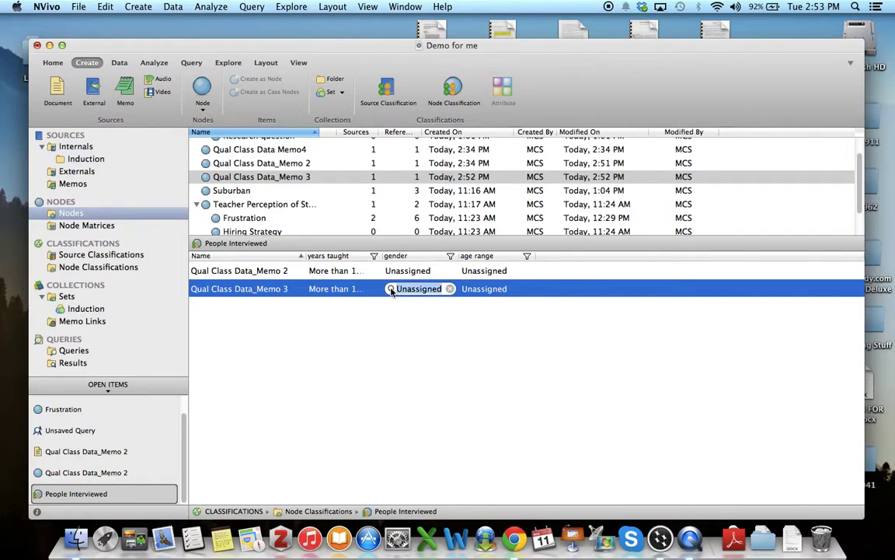
pyautogui.click(391, 288)
pyautogui.click(401, 335)
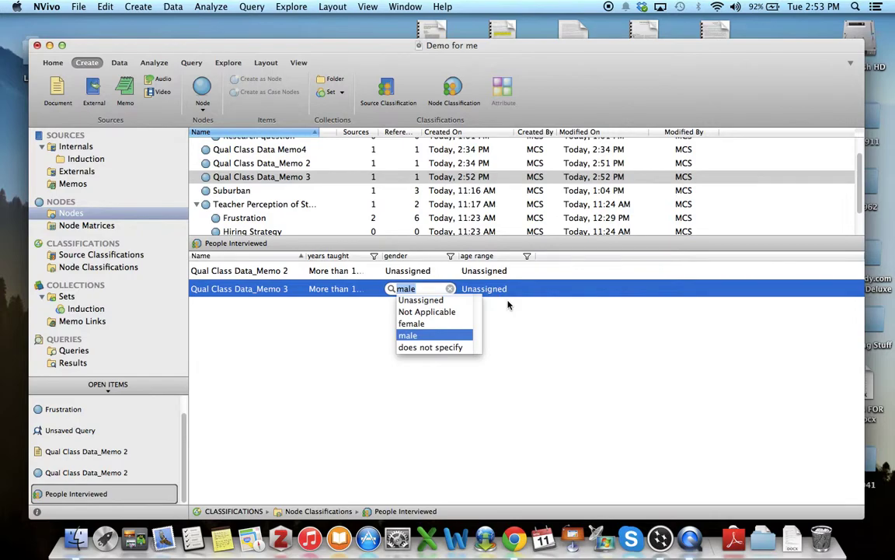
pyautogui.click(482, 288)
pyautogui.click(482, 288)
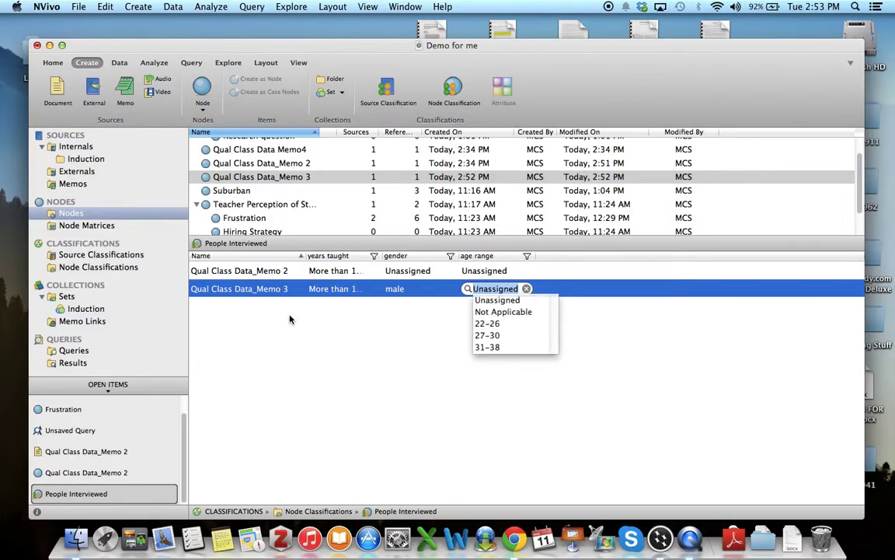
pyautogui.click(488, 347)
pyautogui.click(431, 354)
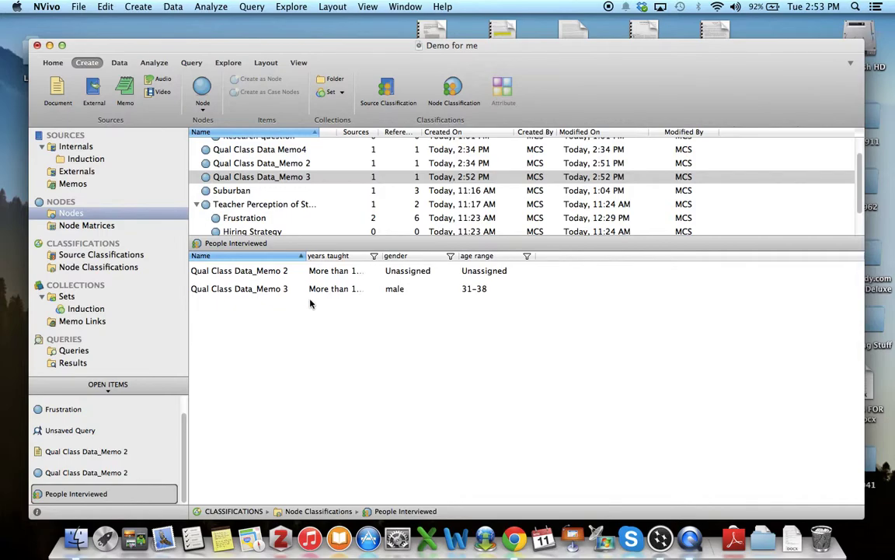
# Open the Qual Class Data_Memo 3 node from the Nodes list to view its coded references.
pyautogui.click(270, 295)
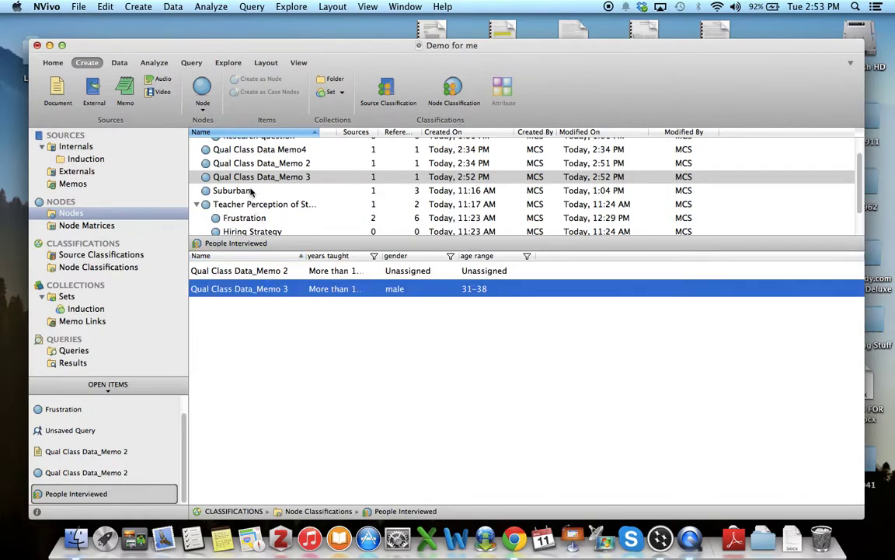
pyautogui.click(74, 214)
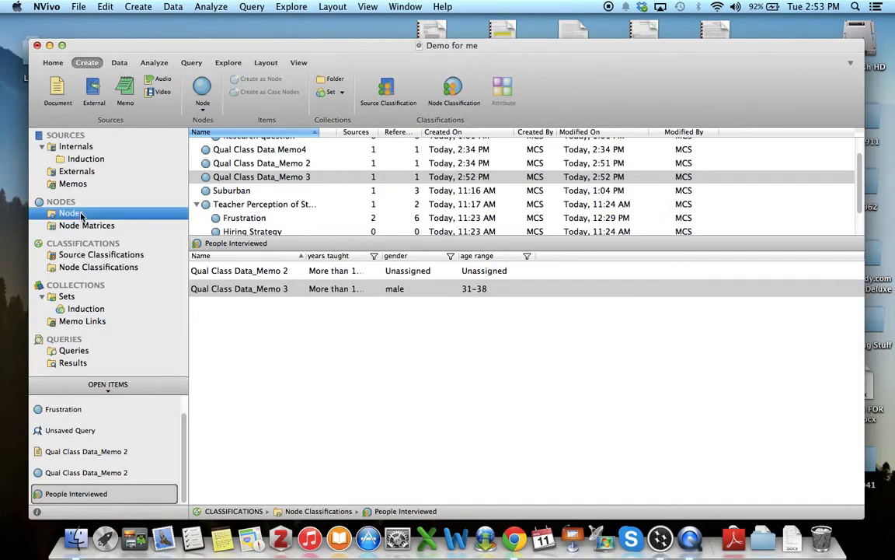
pyautogui.doubleClick(291, 176)
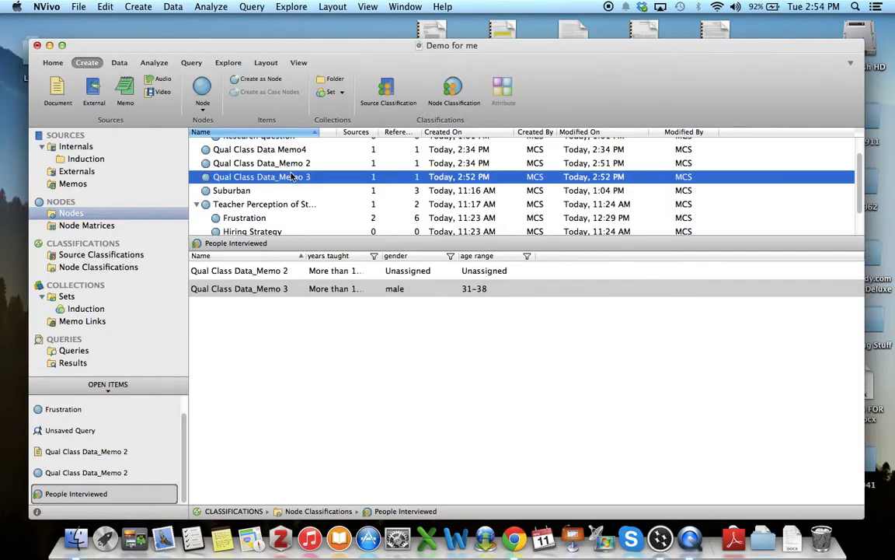